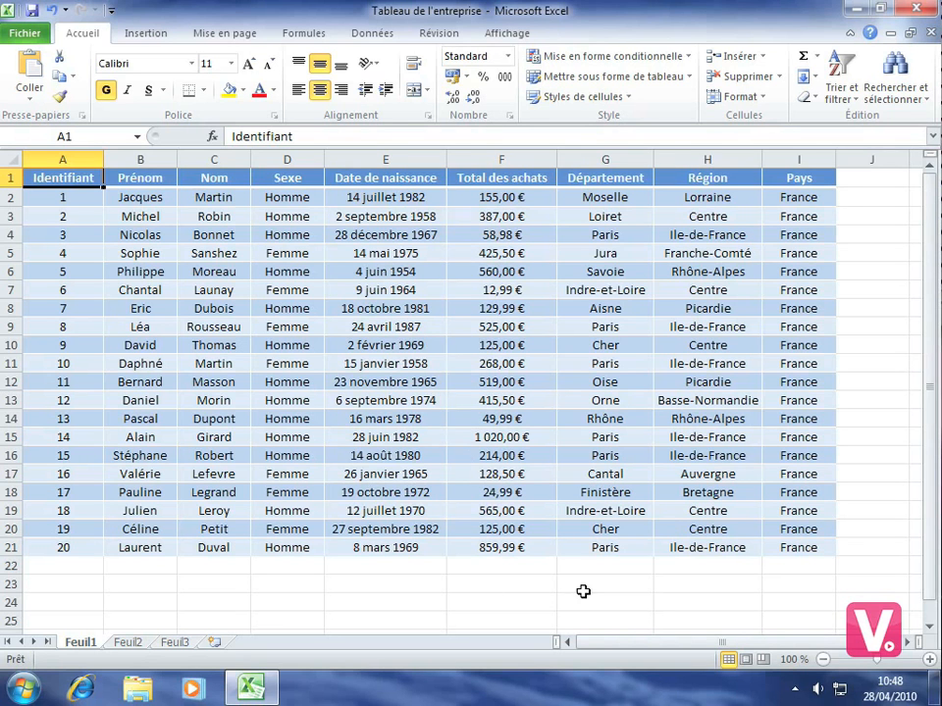
Start inserting a function in cell F23, below the Total des achats column.
{"action": "left_click", "coordinate": [496, 583]}
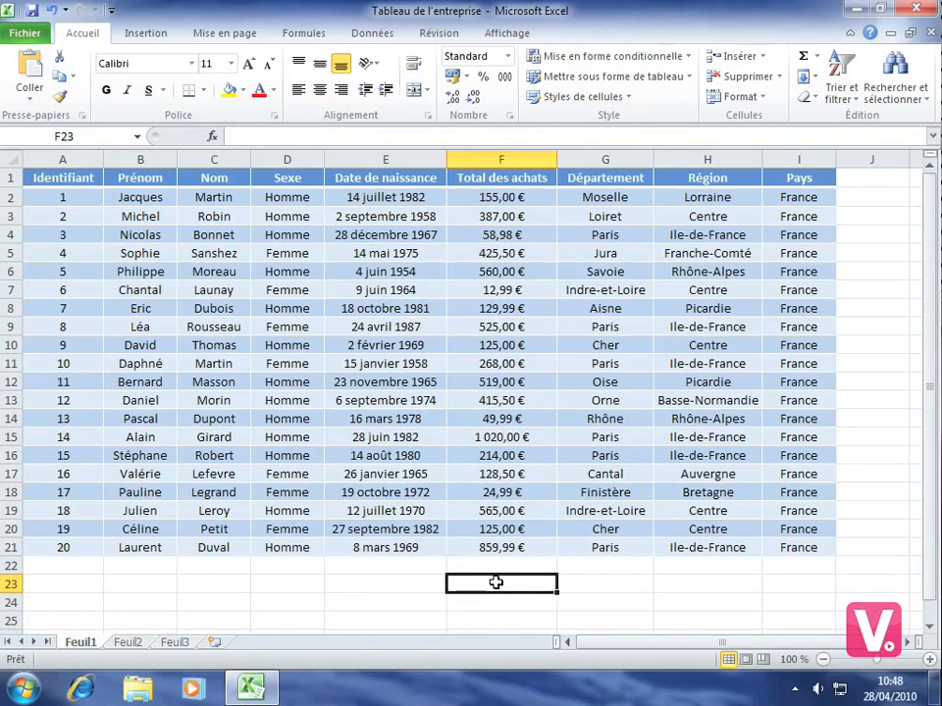
{"action": "left_click", "coordinate": [306, 38]}
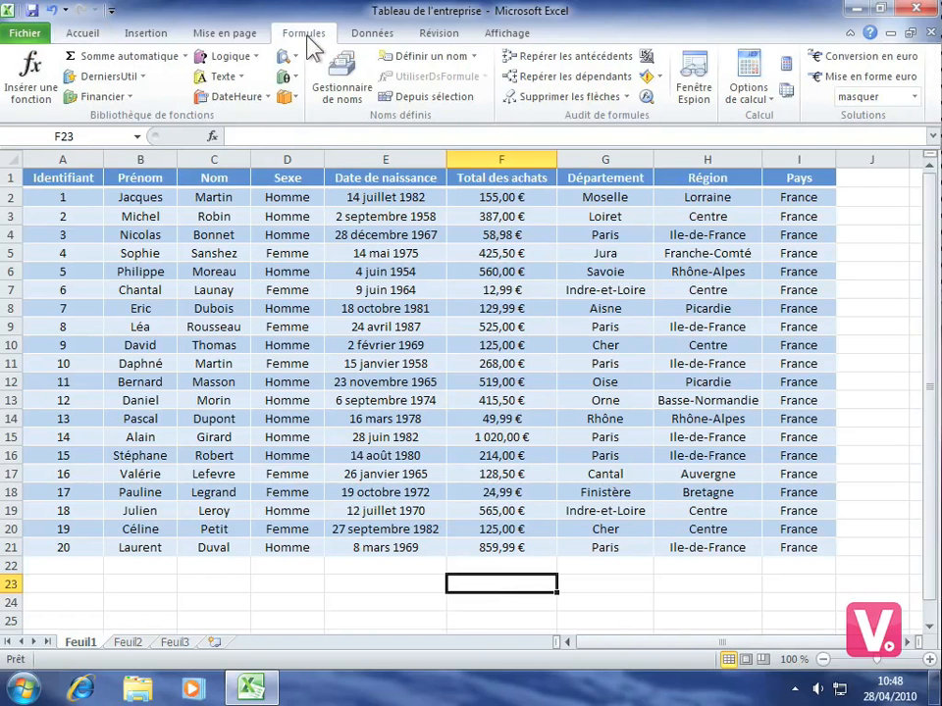
{"action": "left_click", "coordinate": [39, 85]}
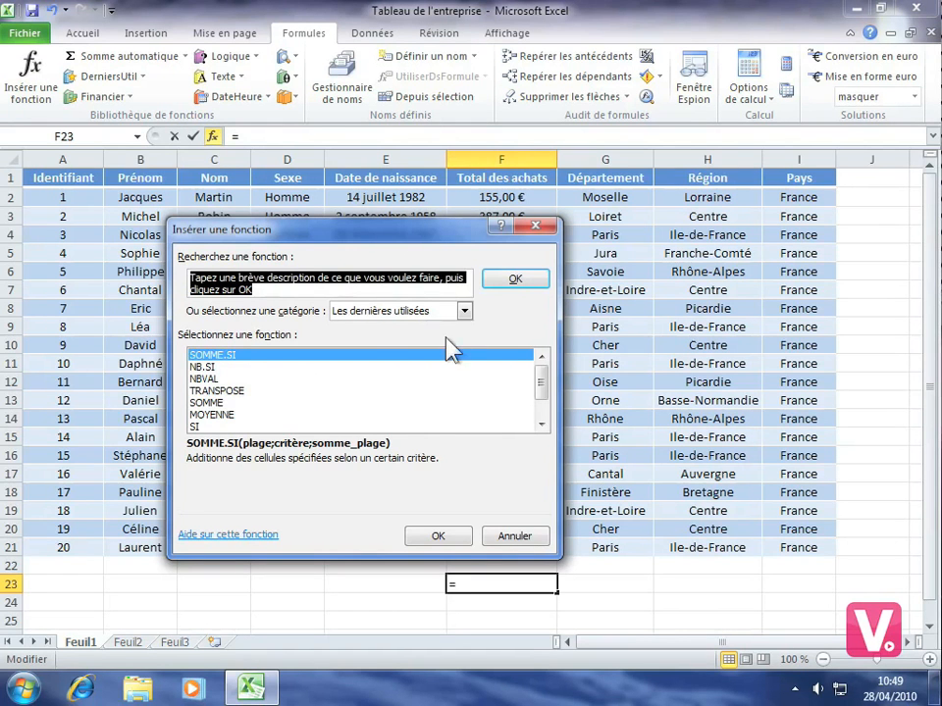
Browse the functions of the category Tous and consult the description and help for FIN.MOIS.
{"action": "left_click", "coordinate": [464, 312]}
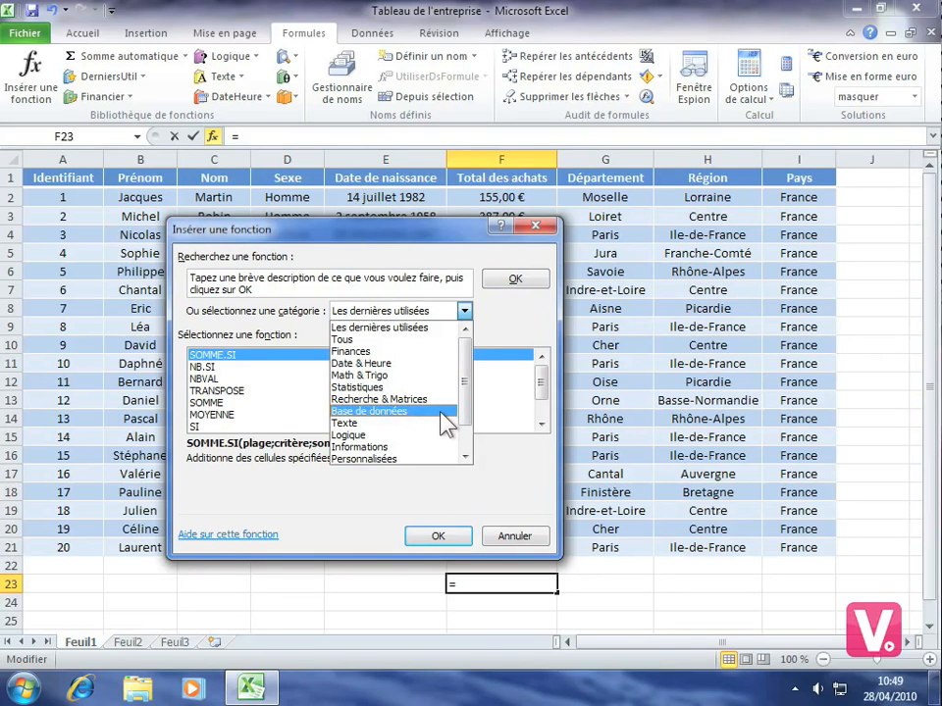
{"action": "left_click", "coordinate": [347, 340]}
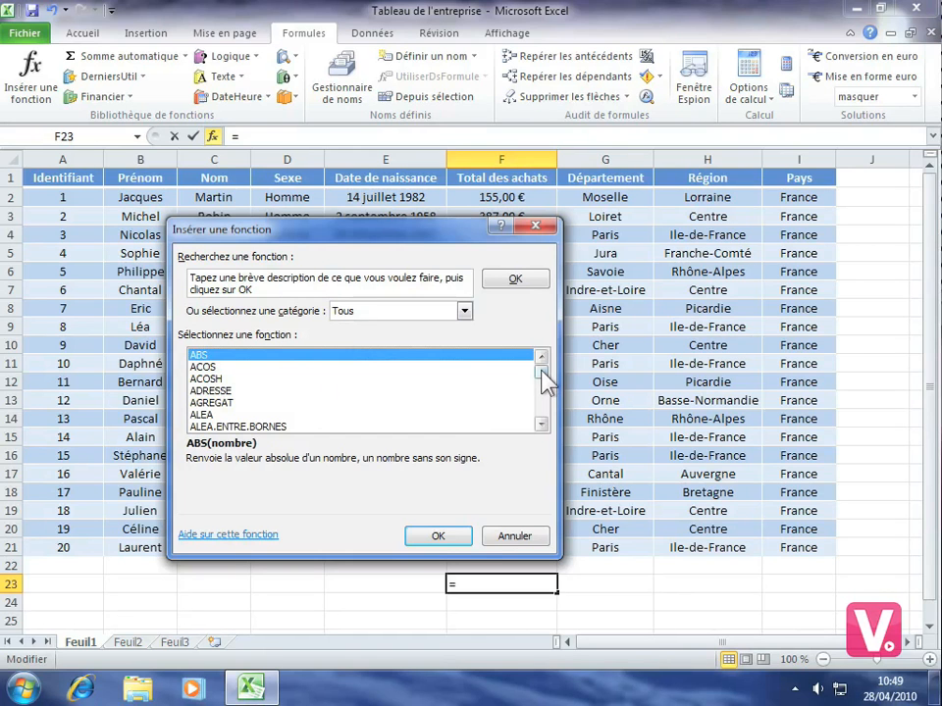
{"action": "left_click_drag", "start_coordinate": [541, 371], "coordinate": [541, 382]}
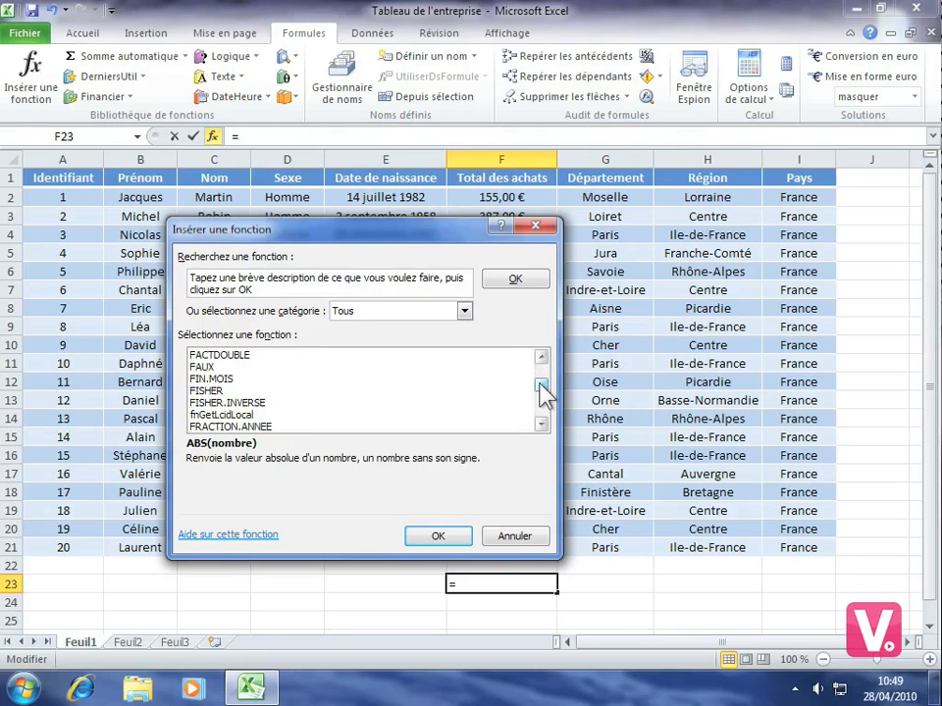
{"action": "left_click", "coordinate": [212, 378]}
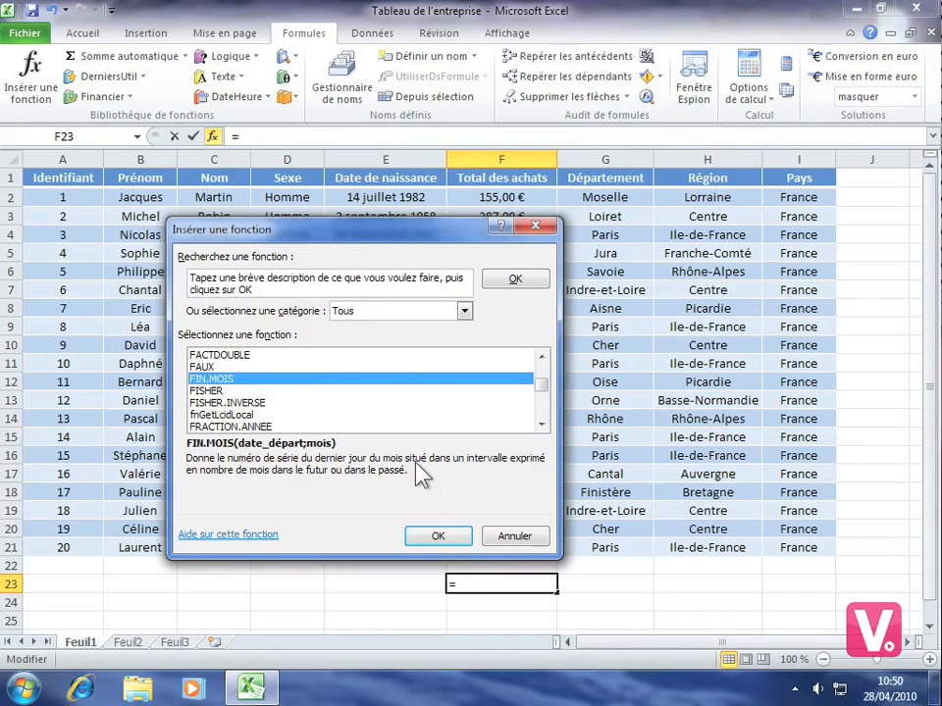
{"action": "left_click", "coordinate": [232, 537]}
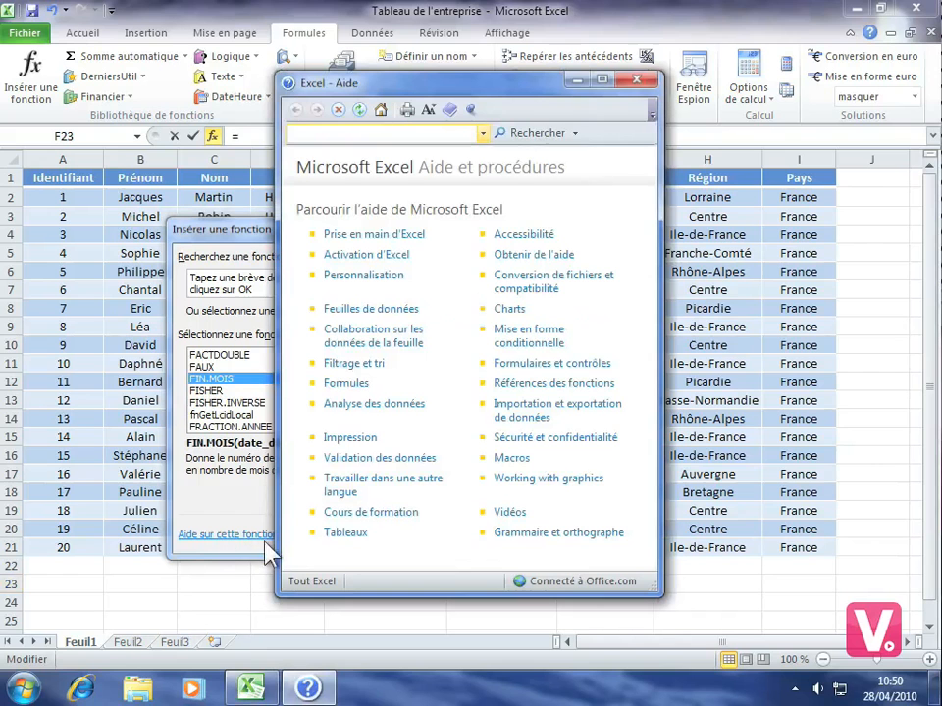
{"action": "left_click", "coordinate": [637, 79]}
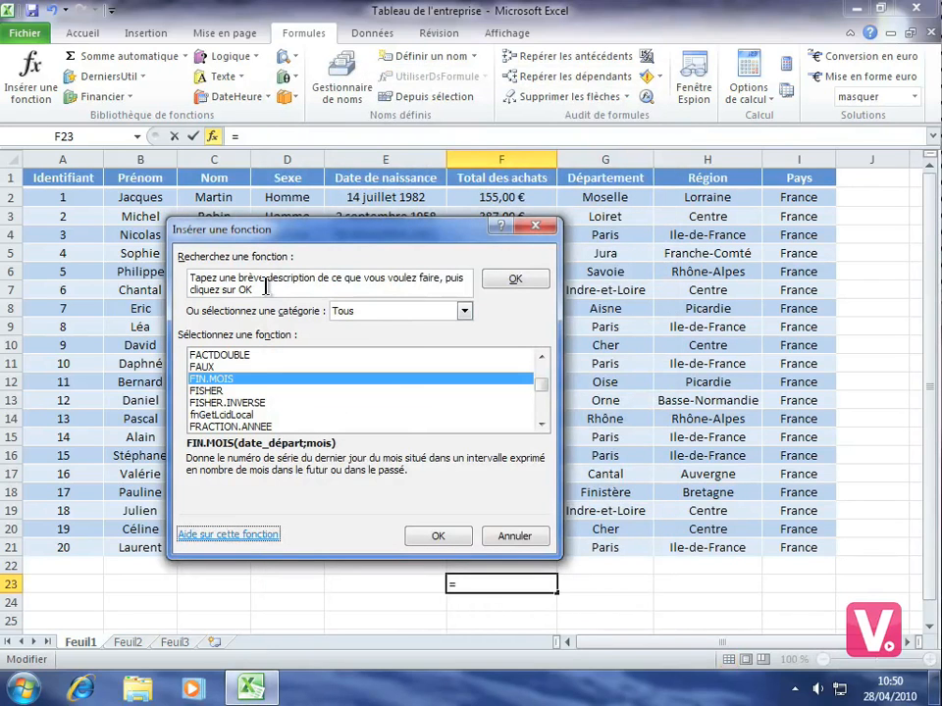
Search for functions matching "recherche" and read the description of EQUIV.
{"action": "left_click", "coordinate": [191, 278]}
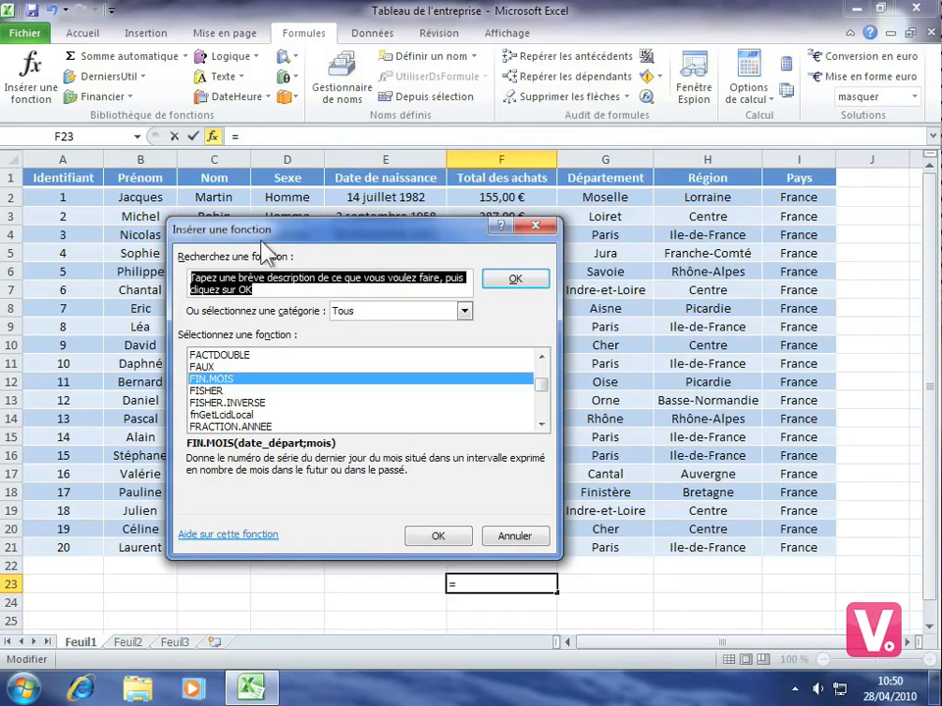
{"action": "type", "text": "recherche"}
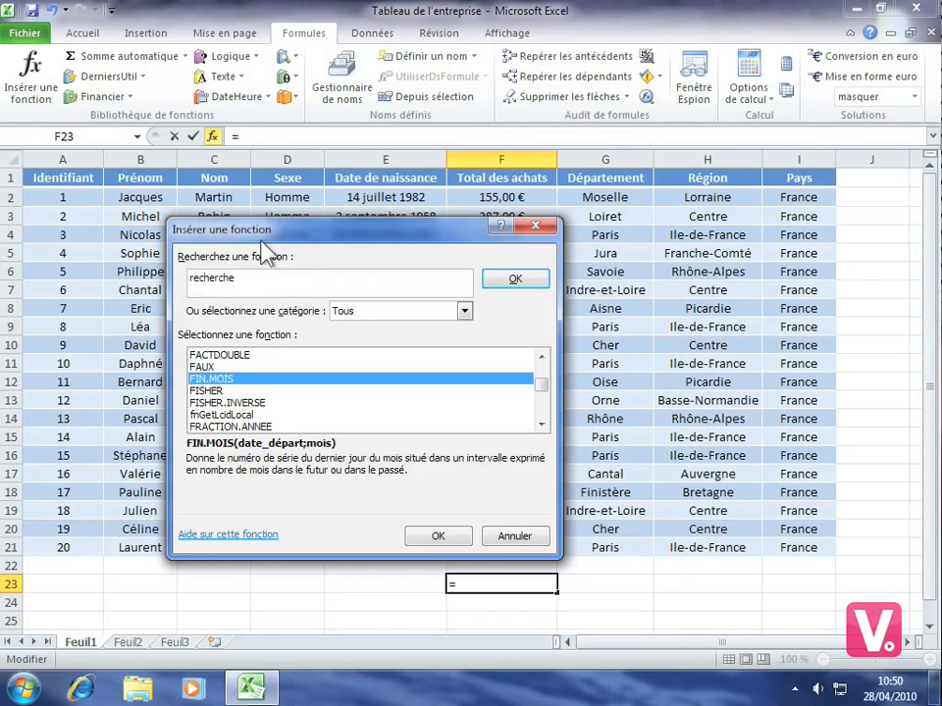
{"action": "left_click", "coordinate": [530, 283]}
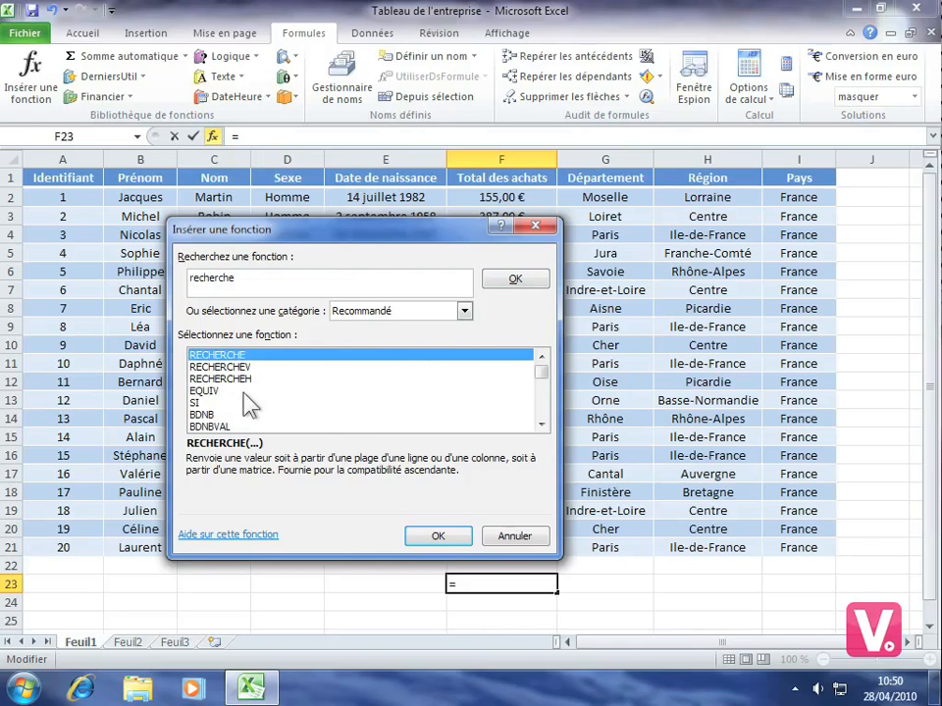
{"action": "left_click", "coordinate": [206, 390]}
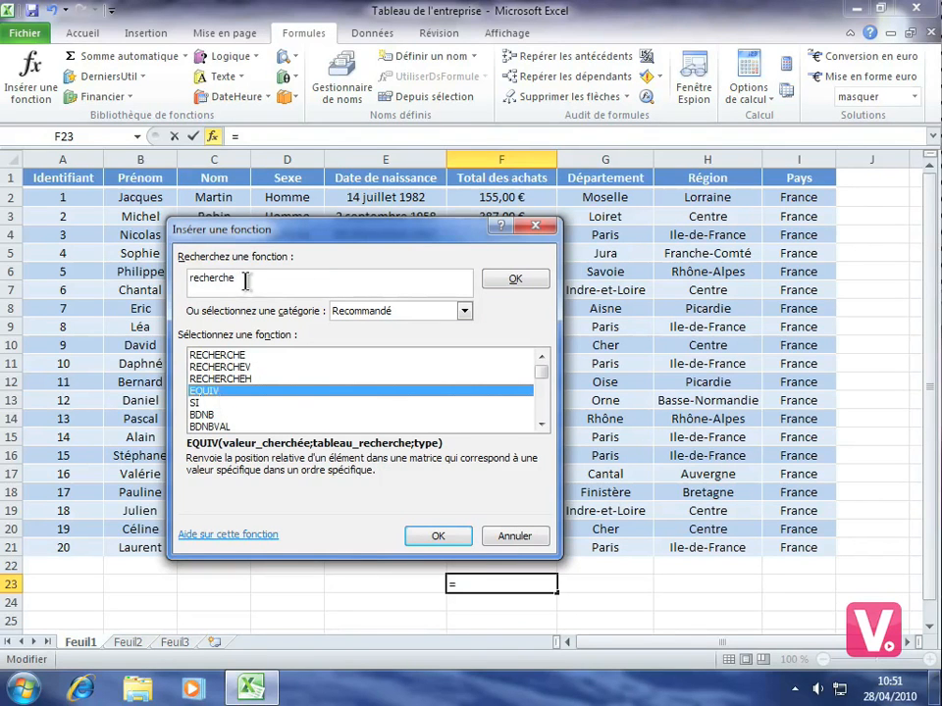
Search for functions matching "somme" and insert SOMME.SI in cell F23.
{"action": "left_click_drag", "start_coordinate": [245, 280], "coordinate": [187, 286]}
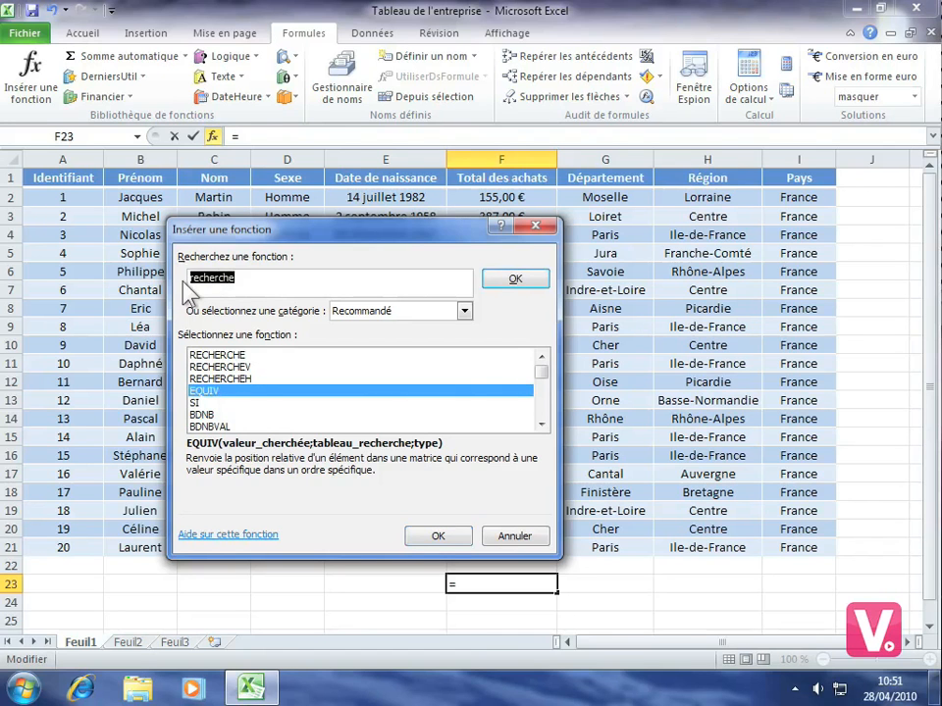
{"action": "type", "text": "somme"}
{"action": "left_click", "coordinate": [523, 281]}
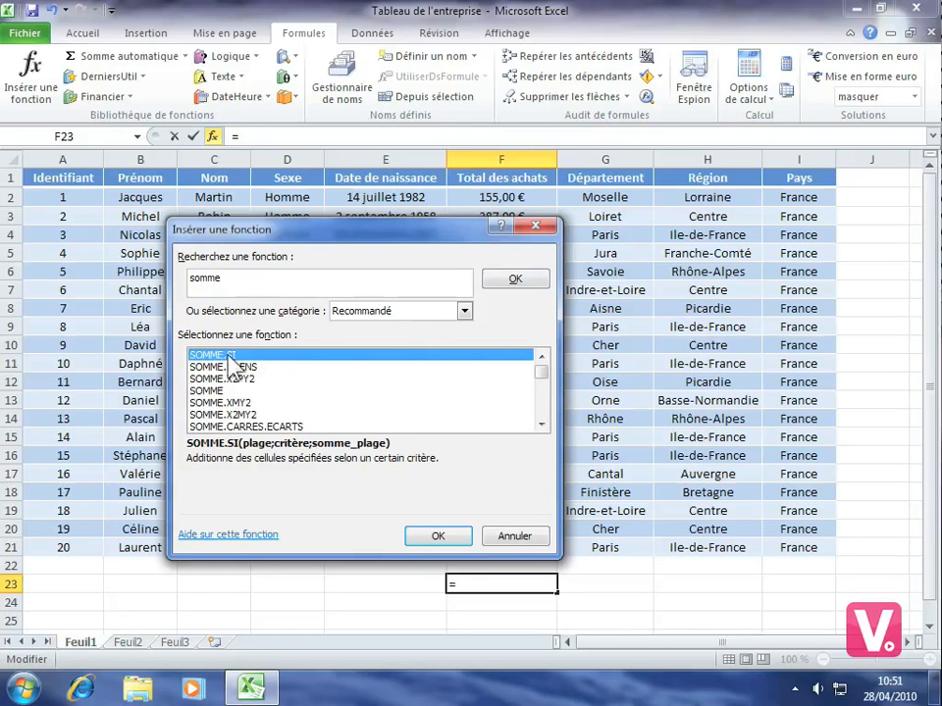
{"action": "left_click", "coordinate": [444, 534]}
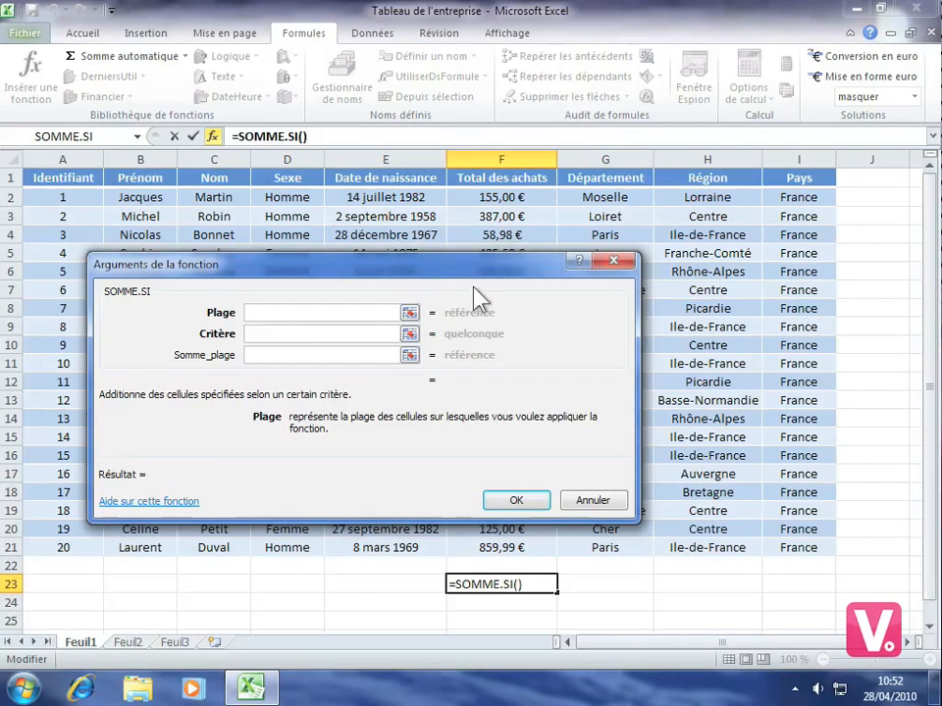
Set the SOMME.SI range (Plage) to the Département cells G2:G21 and the criterion (Critère) to Paris.
{"action": "left_click", "coordinate": [598, 197]}
{"action": "left_click_drag", "start_coordinate": [598, 198], "coordinate": [597, 550]}
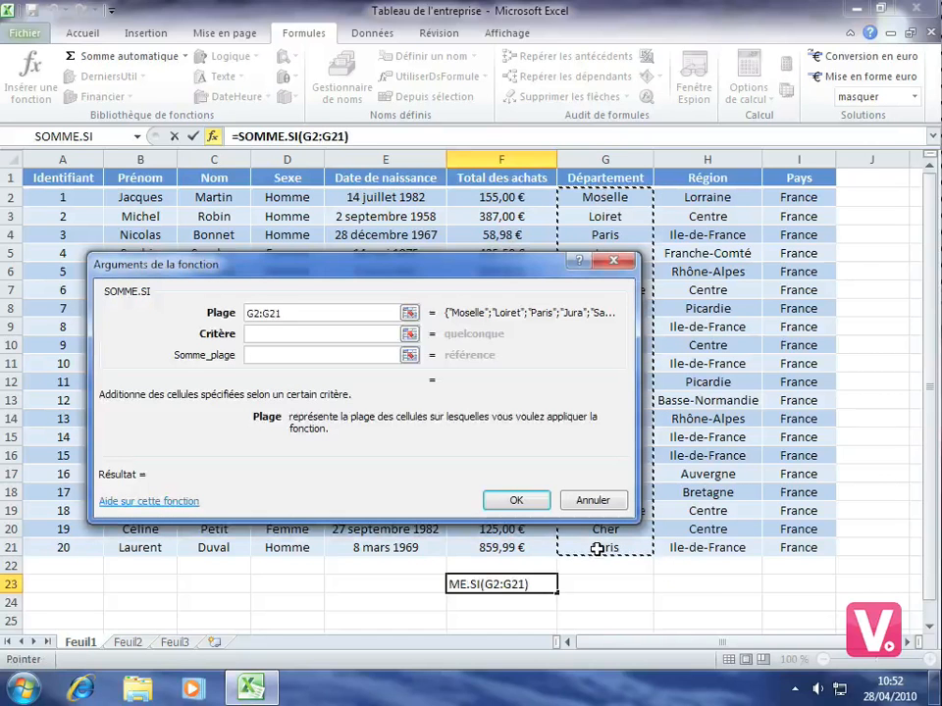
{"action": "left_click", "coordinate": [263, 334]}
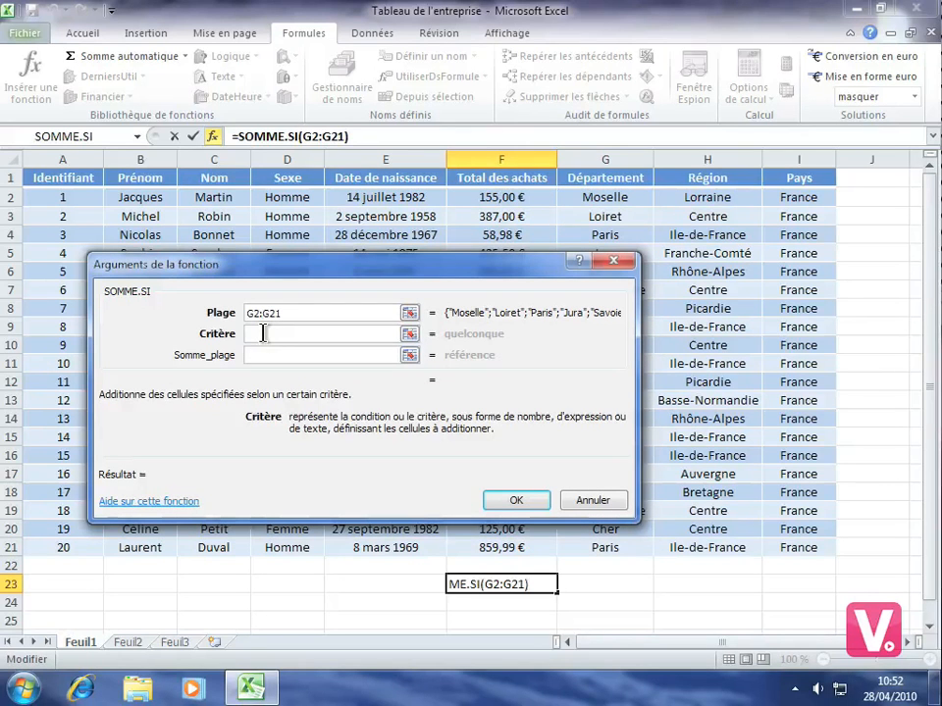
{"action": "type", "text": "P"}
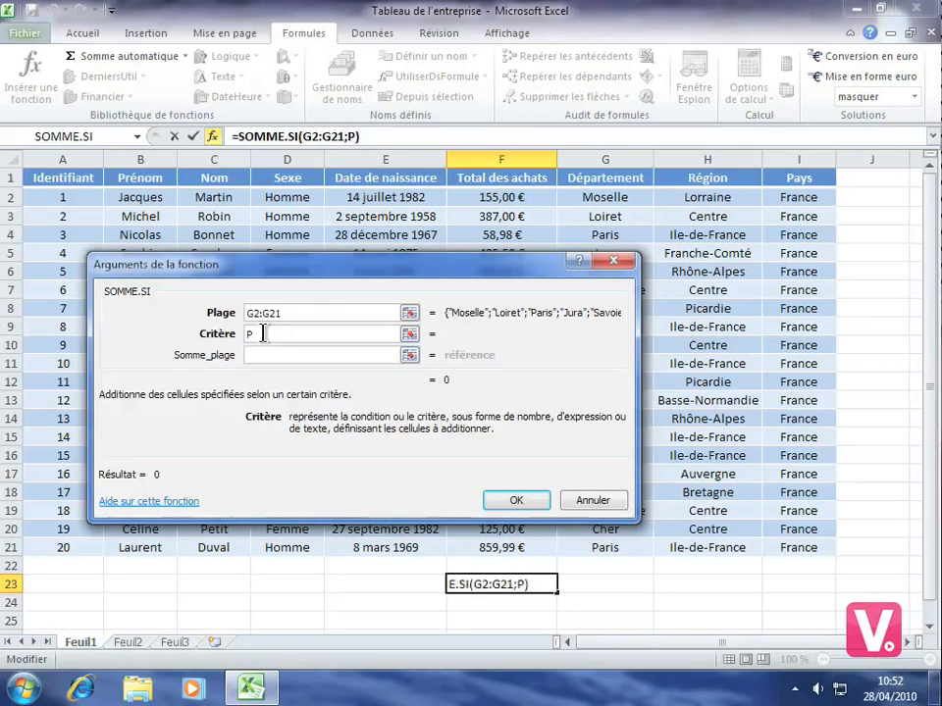
{"action": "type", "text": "aris"}
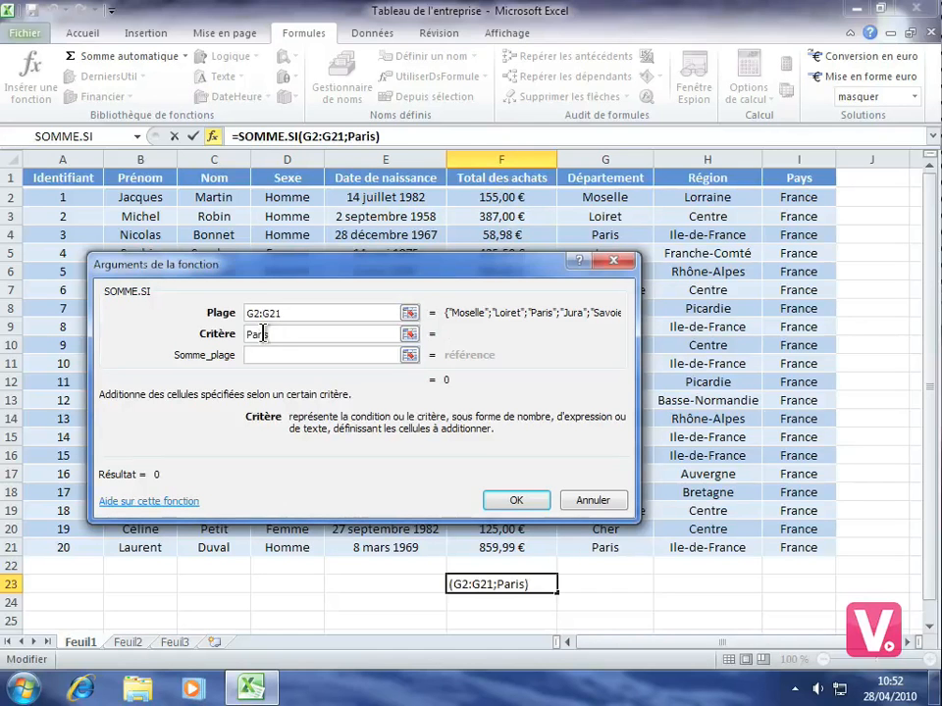
Set Somme_plage to the Total des achats cells F2:F21 and validate the formula.
{"action": "left_click", "coordinate": [271, 355]}
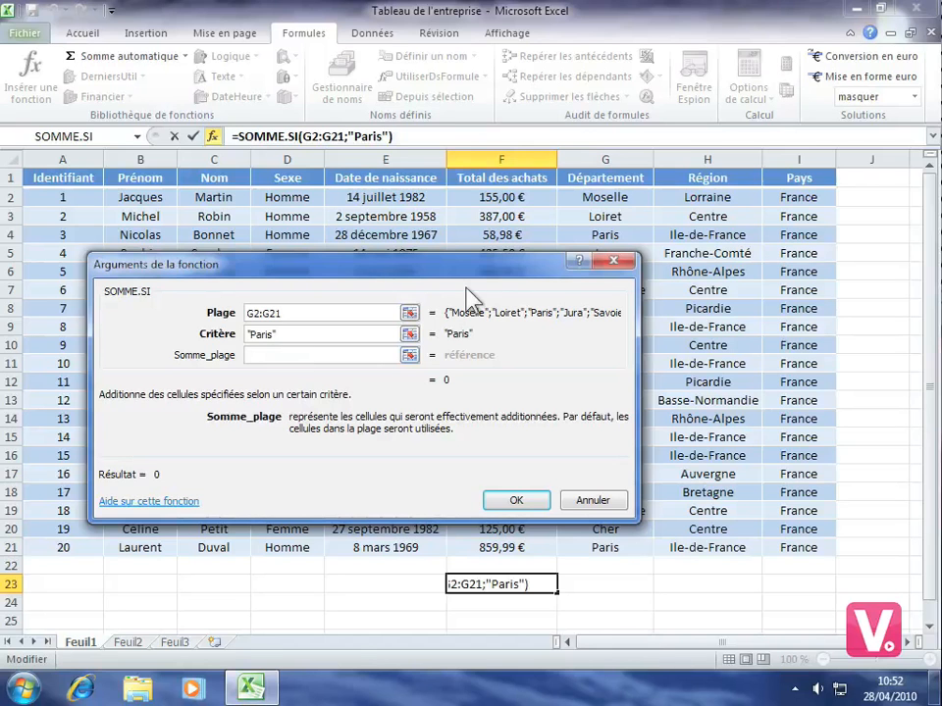
{"action": "left_click", "coordinate": [488, 195]}
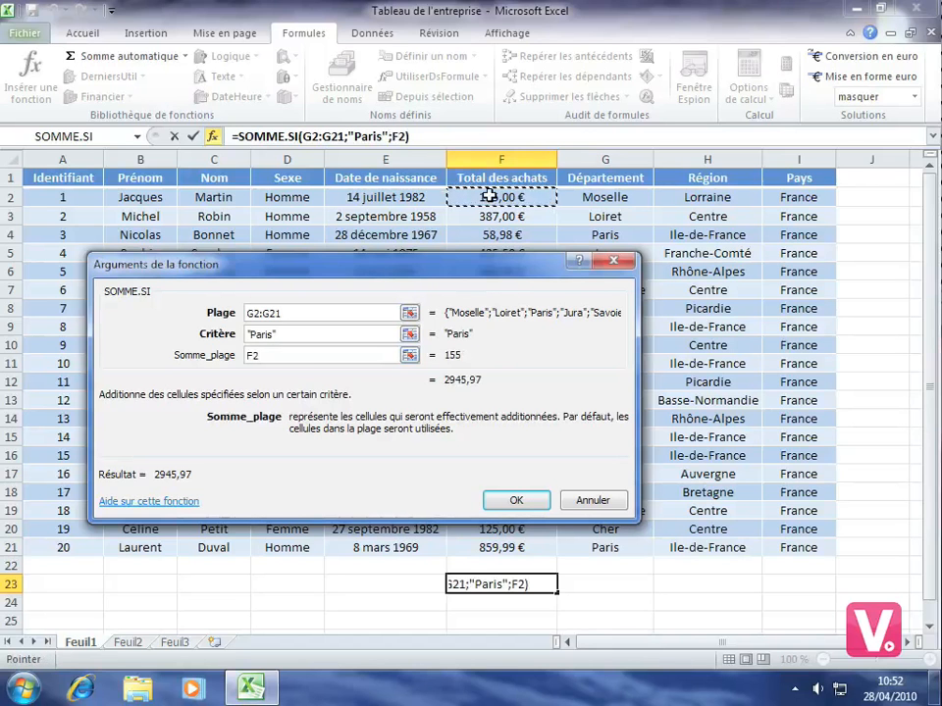
{"action": "left_click_drag", "start_coordinate": [488, 195], "coordinate": [488, 546]}
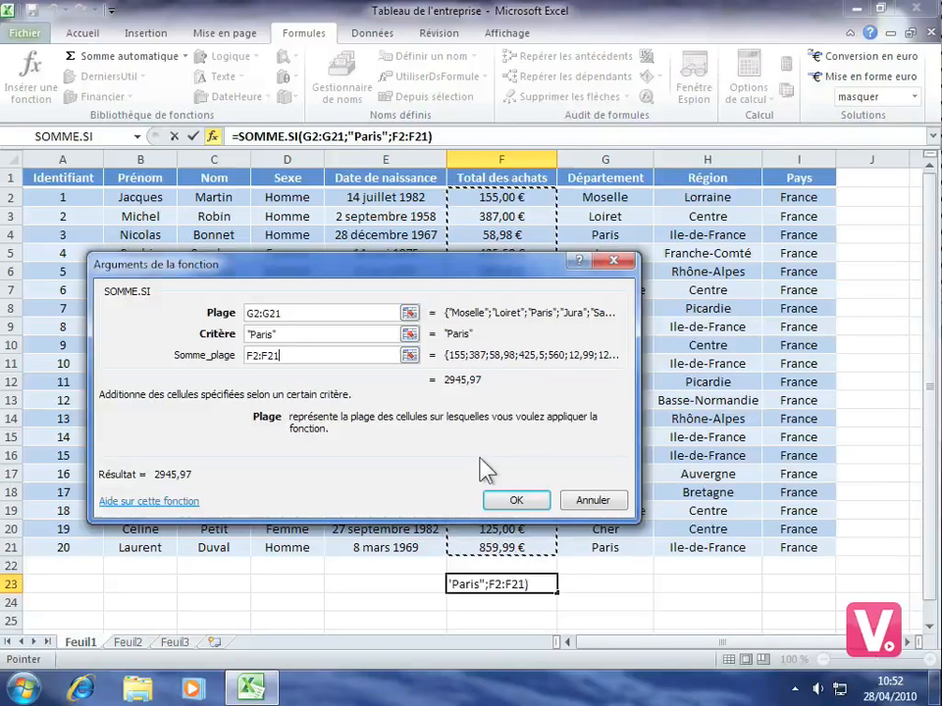
{"action": "left_click", "coordinate": [514, 500]}
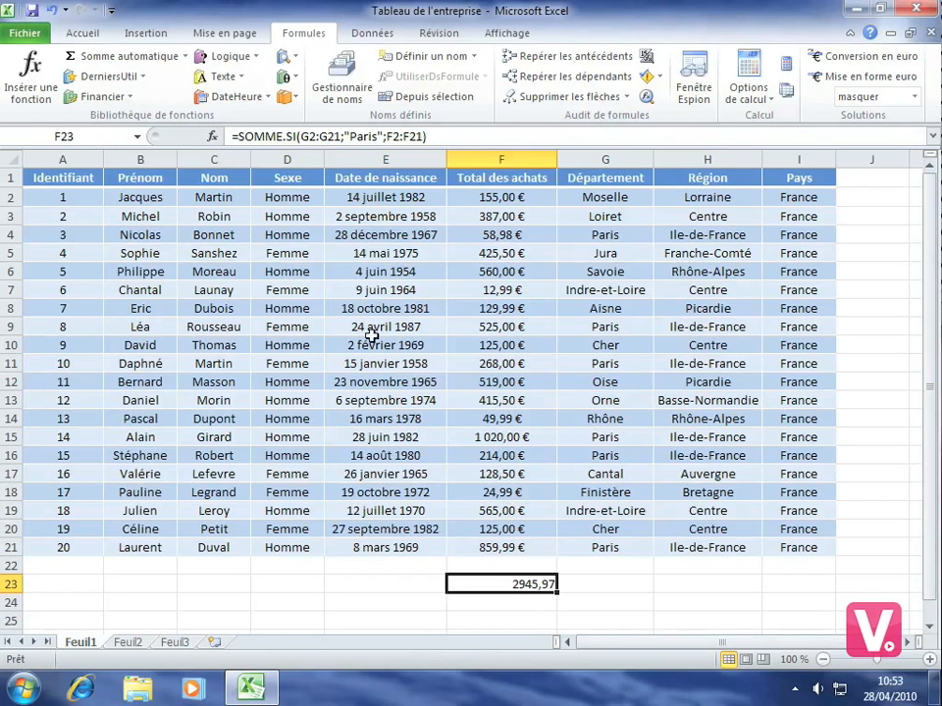
Reopen the arguments of the SOMME.SI formula in F23 and change the criterion to Moselle.
{"action": "left_click", "coordinate": [212, 138]}
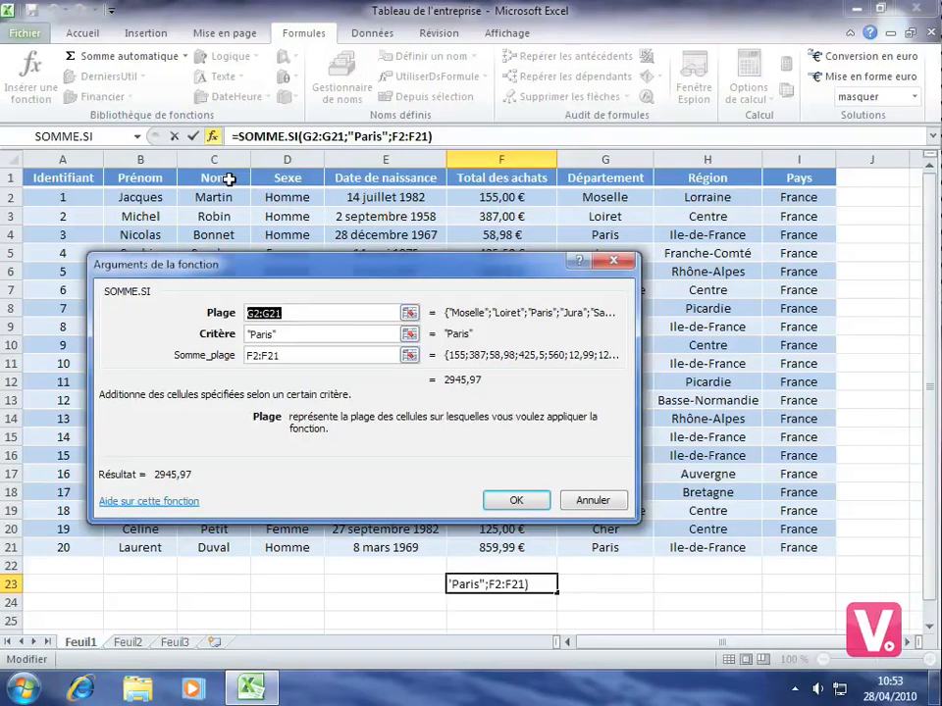
{"action": "key", "text": "Tab"}
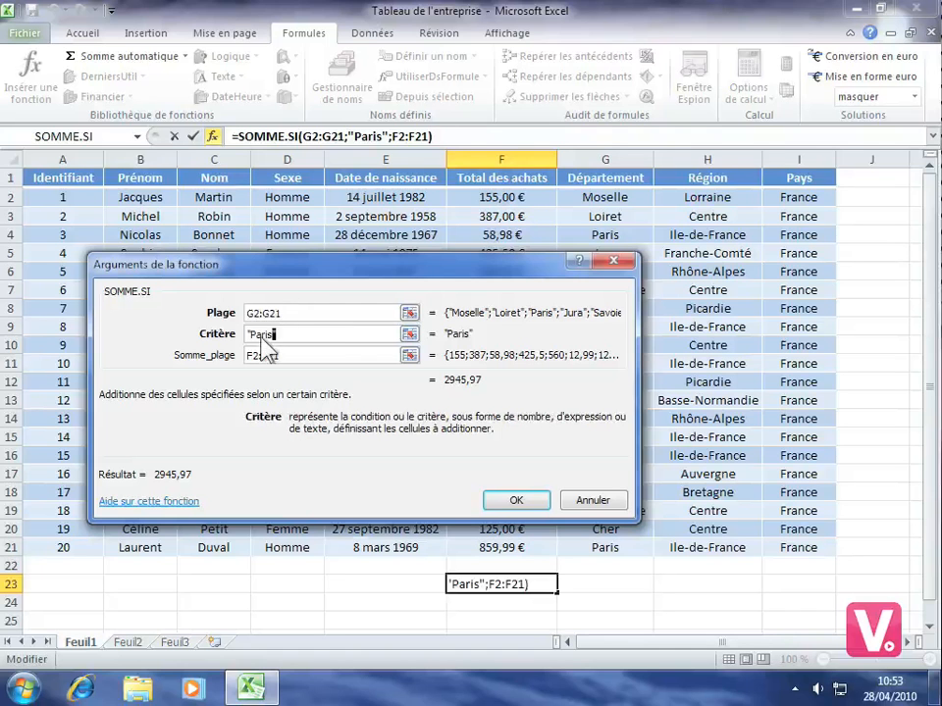
{"action": "type", "text": "Moselle"}
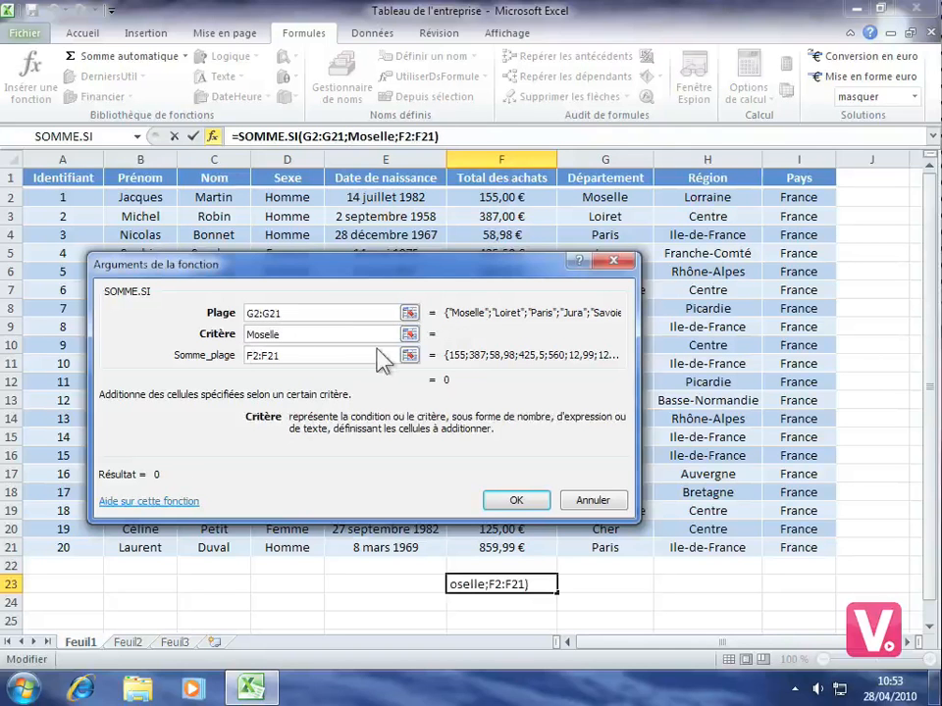
{"action": "left_click", "coordinate": [518, 500]}
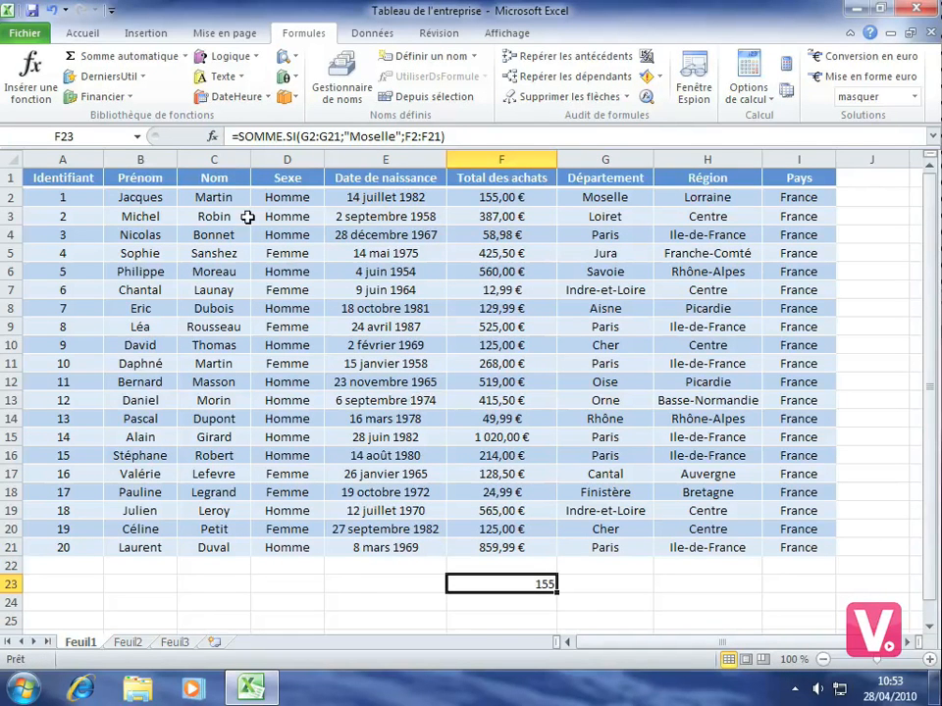
{"action": "left_click", "coordinate": [252, 61]}
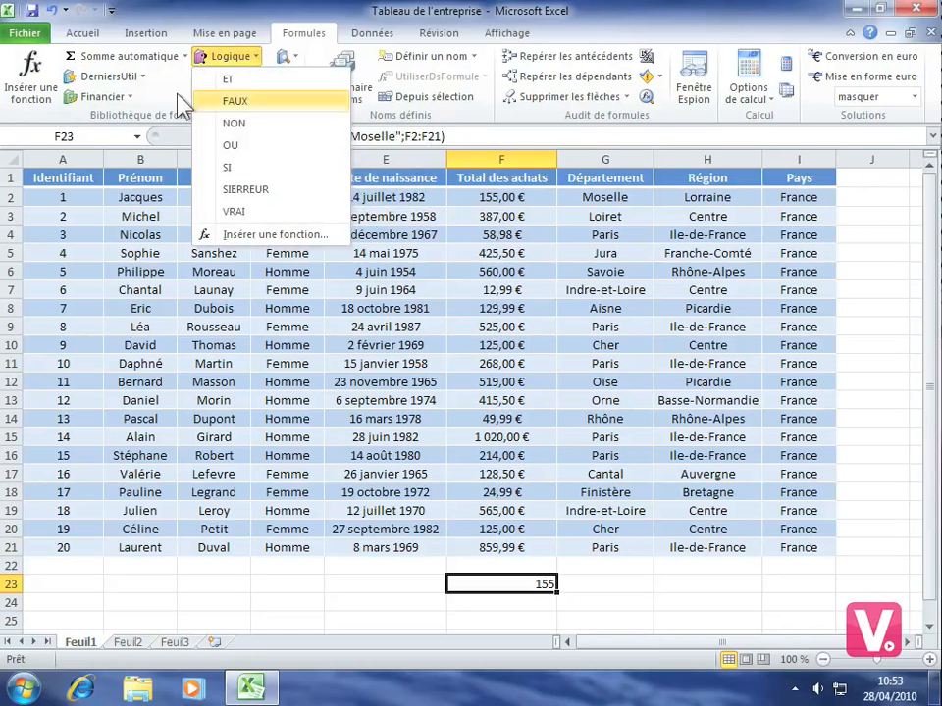
{"action": "left_click", "coordinate": [121, 98]}
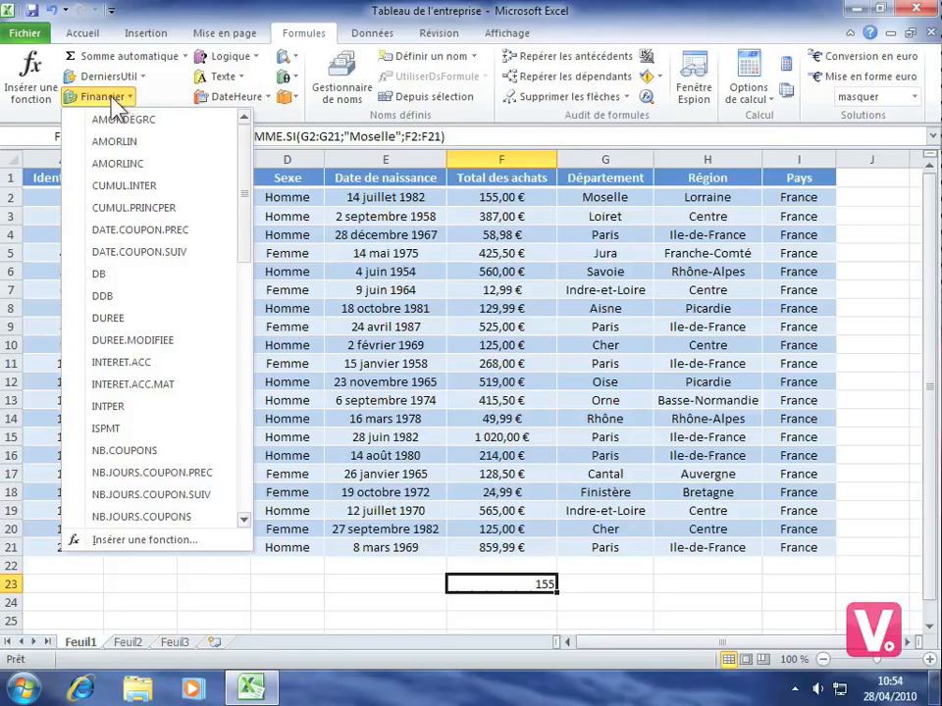
{"action": "left_click", "coordinate": [112, 99]}
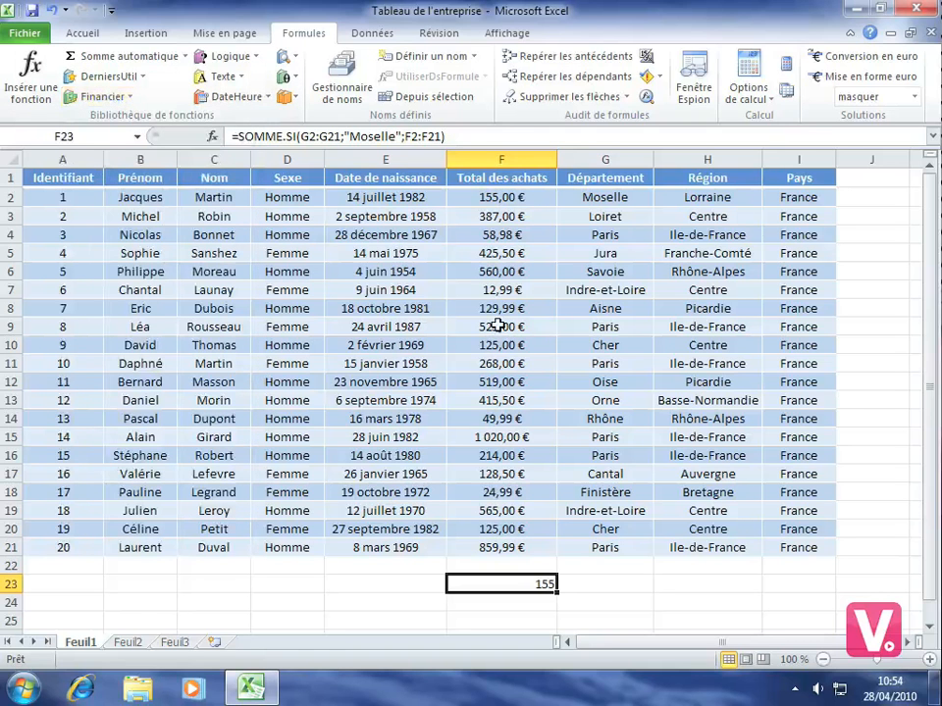